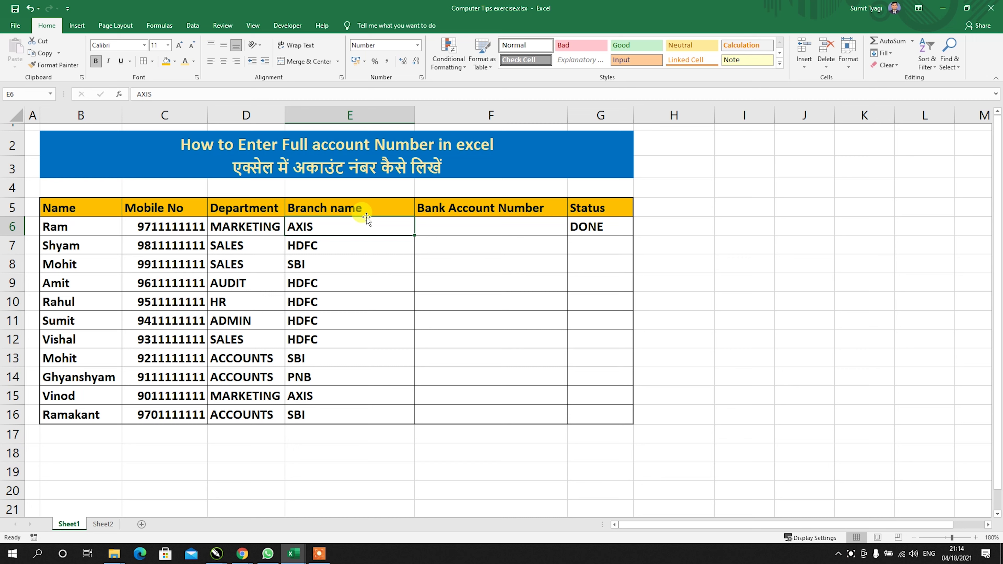
click(103, 207)
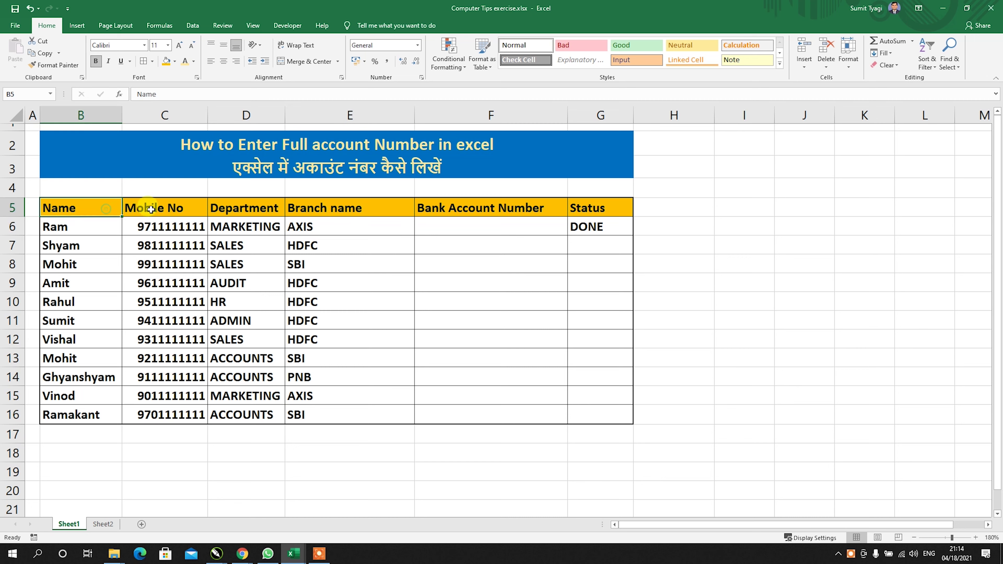
click(150, 209)
click(237, 208)
click(304, 206)
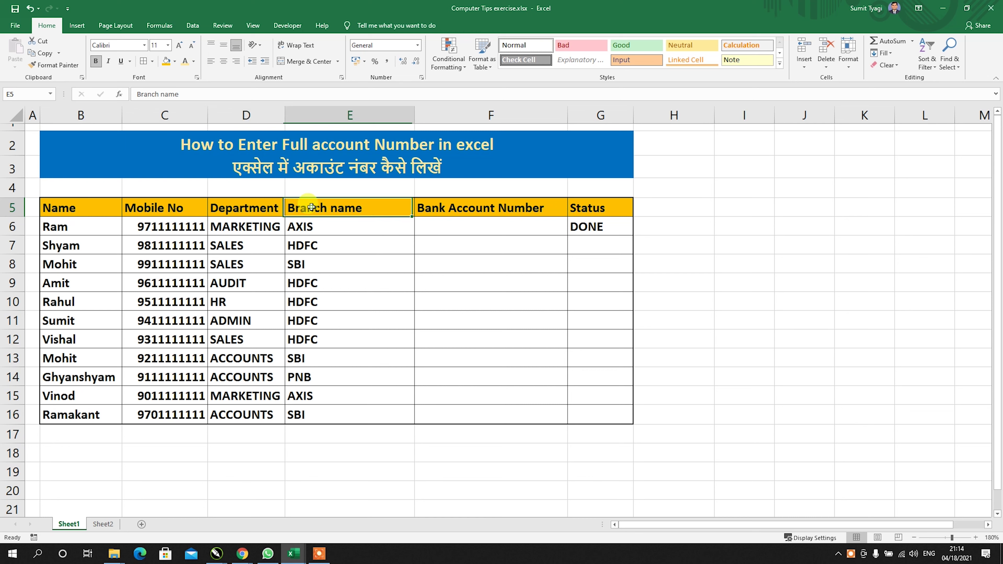
key(Right)
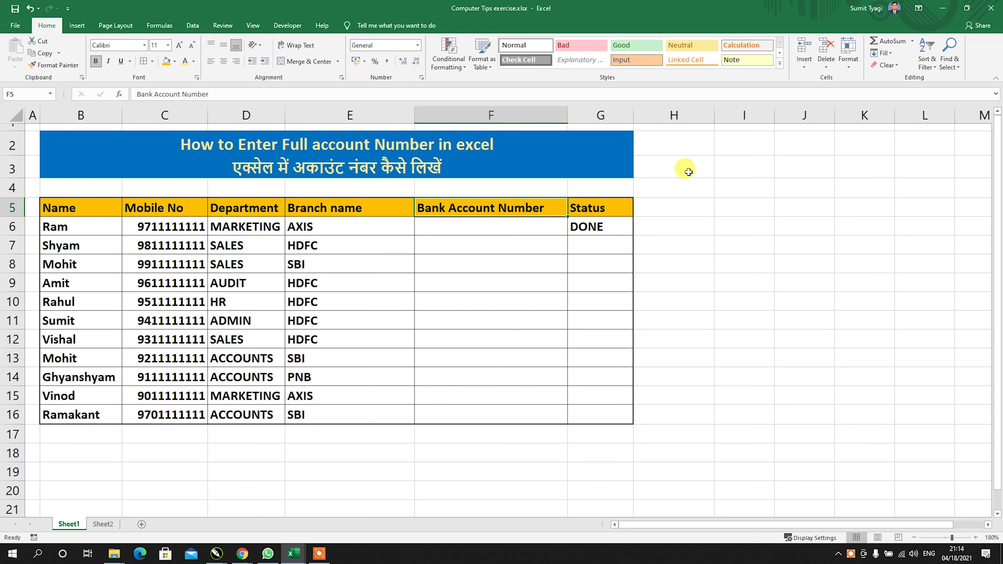
key(Right)
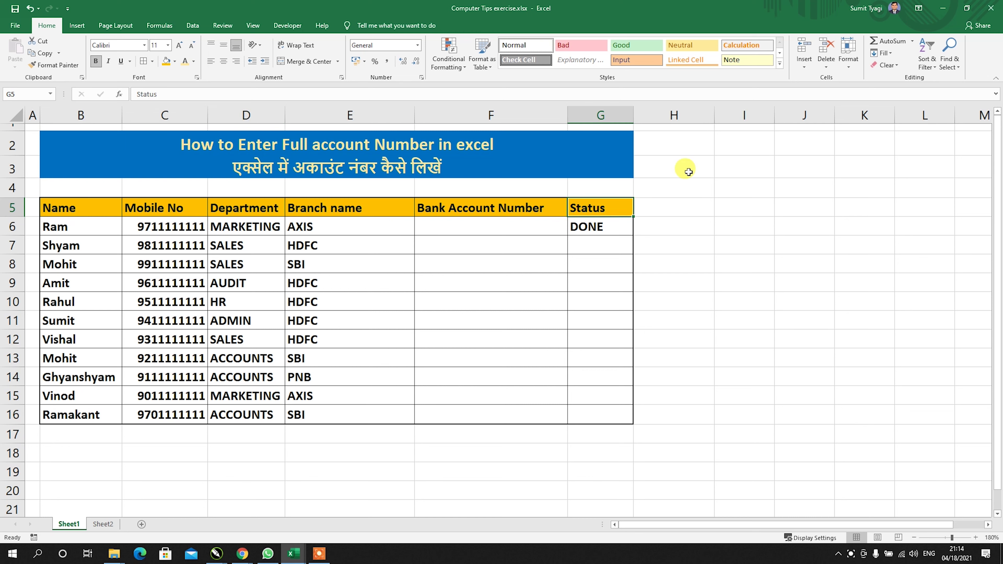
key(Down)
key(Left)
key(Left)
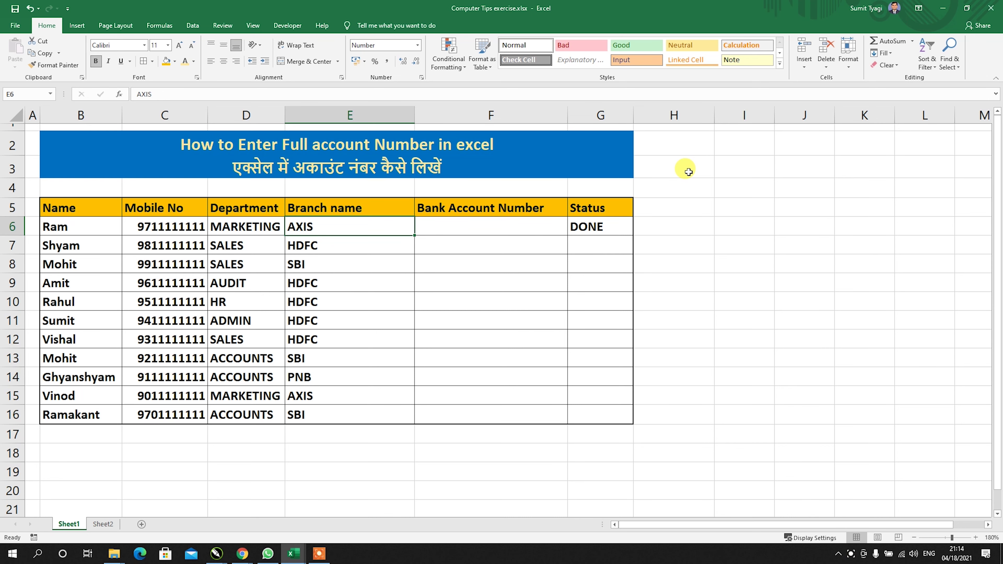
key(Left)
key(Left)
key(Left)
key(Down)
key(Down)
key(Up)
key(Up)
key(Right)
key(Right)
key(Right)
key(Right)
key(Left)
key(Left)
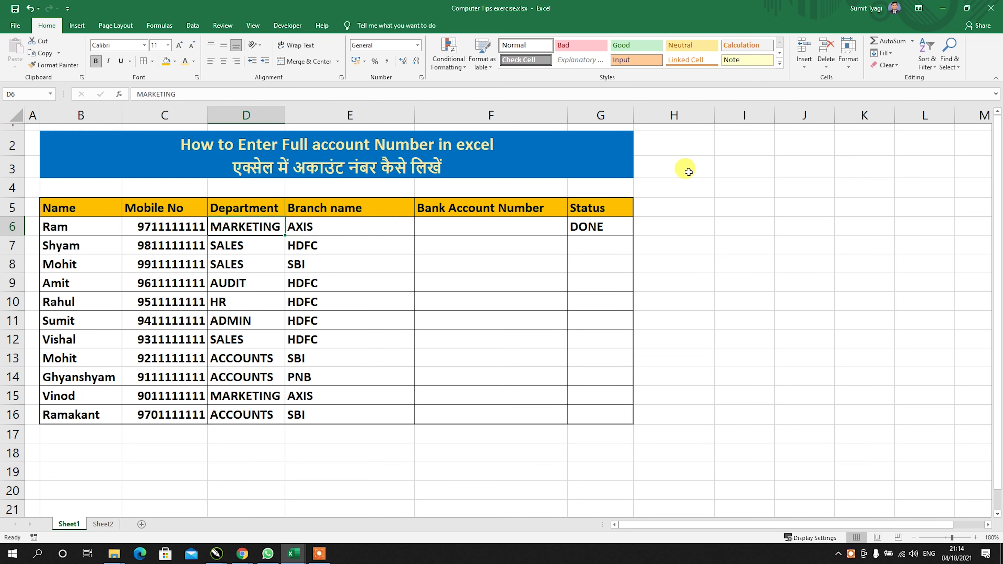
key(Right)
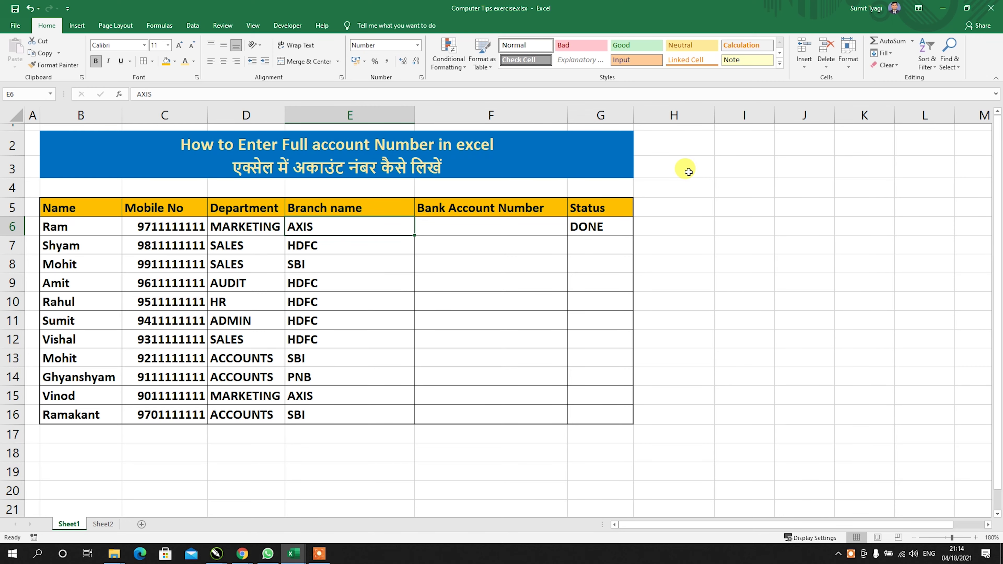
key(Right)
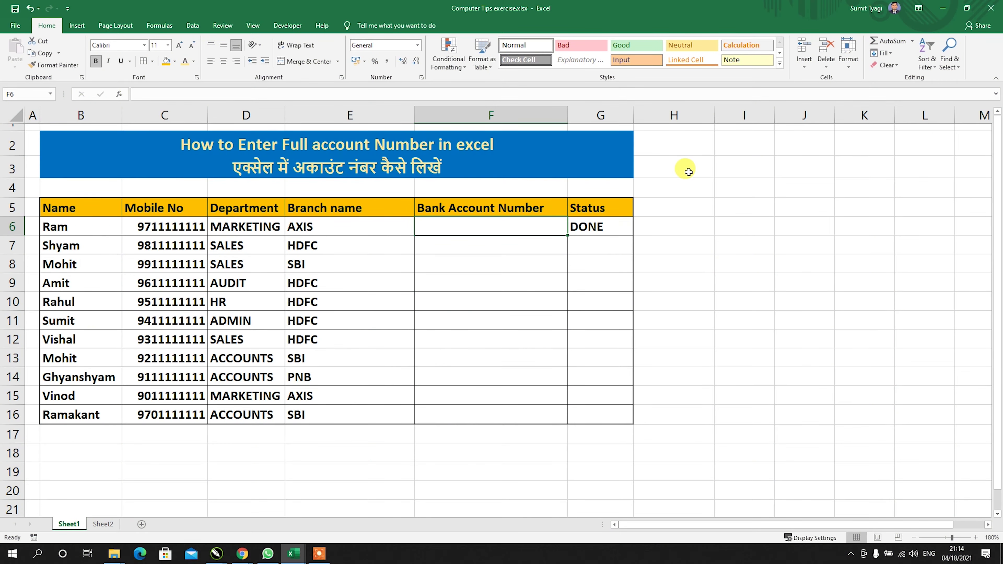
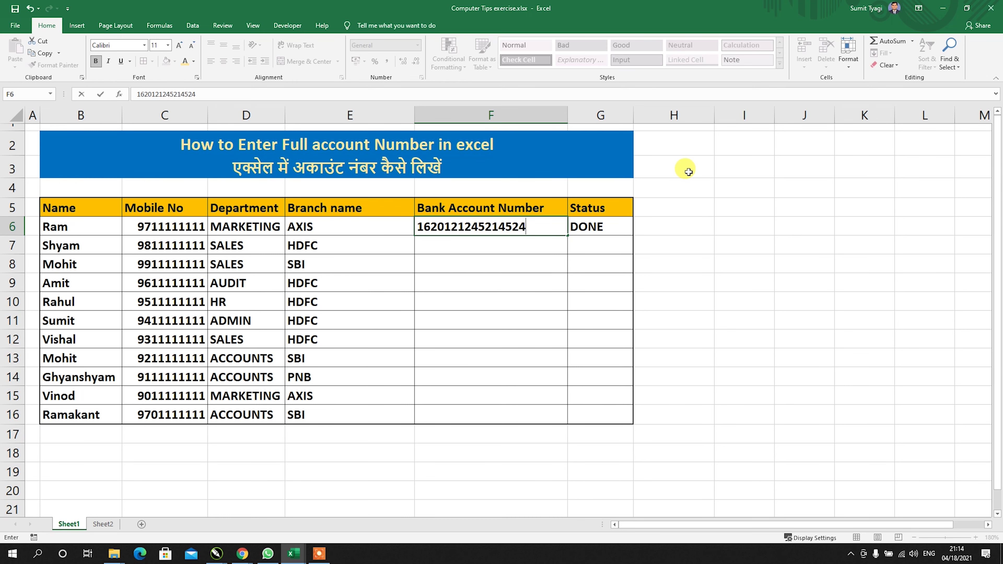
key(Return)
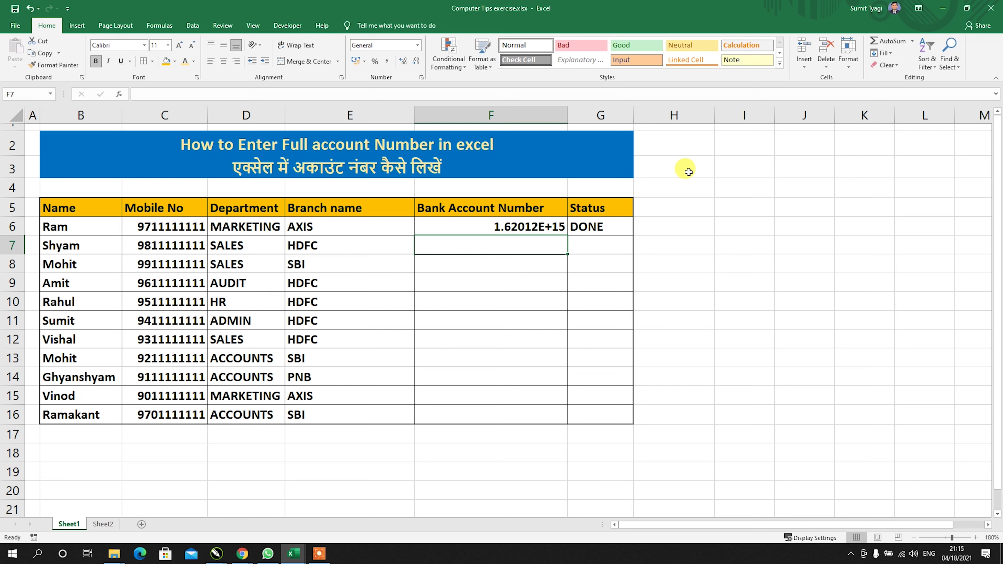
Check F6's full stored value in the formula bar without changing it.
key(Up)
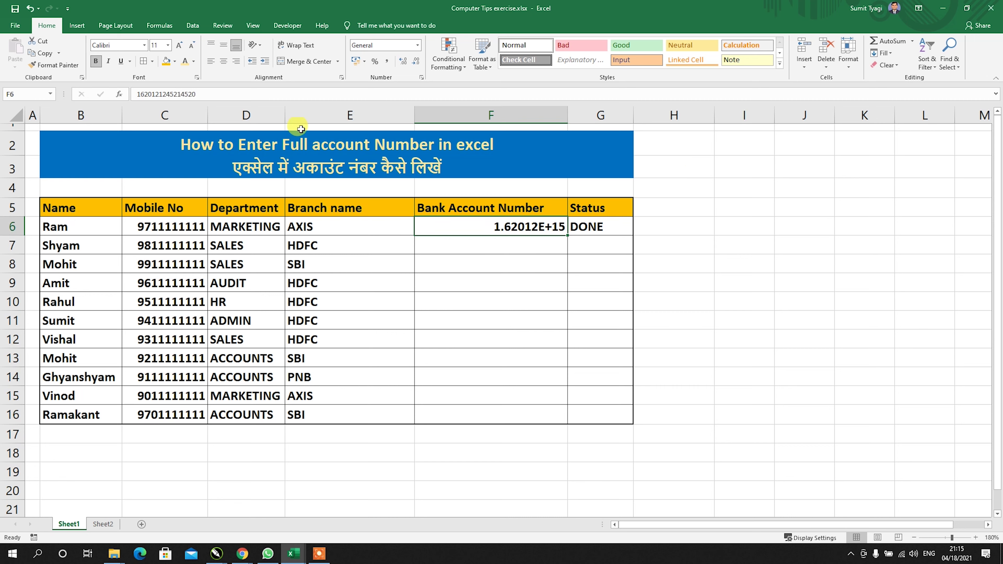
click(204, 92)
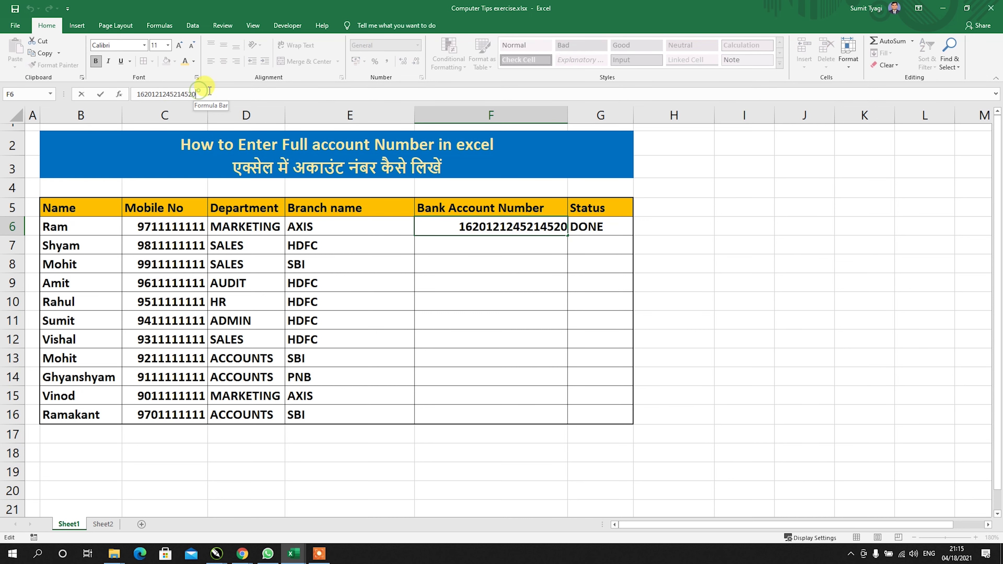
drag(176, 90, 138, 91)
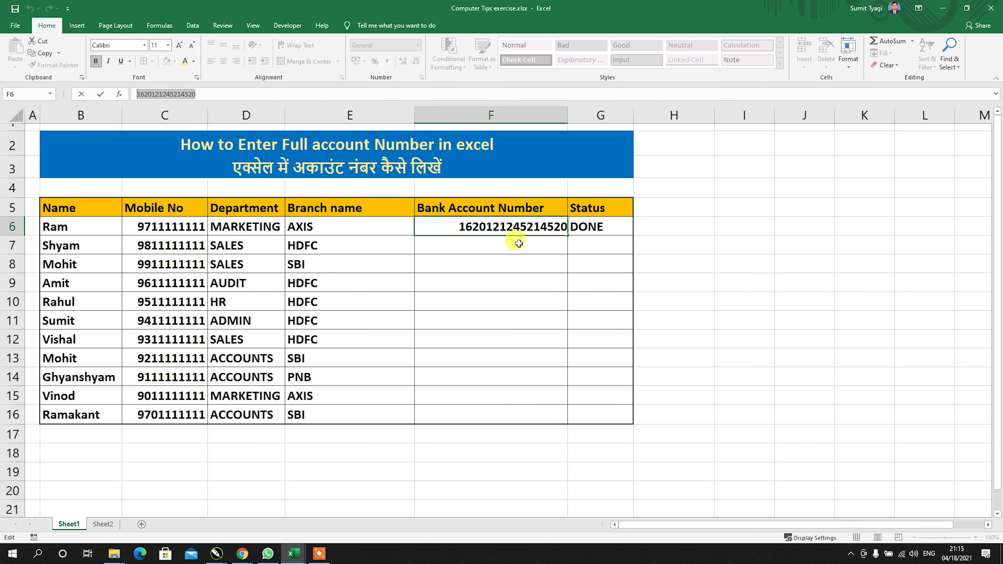
key(Escape)
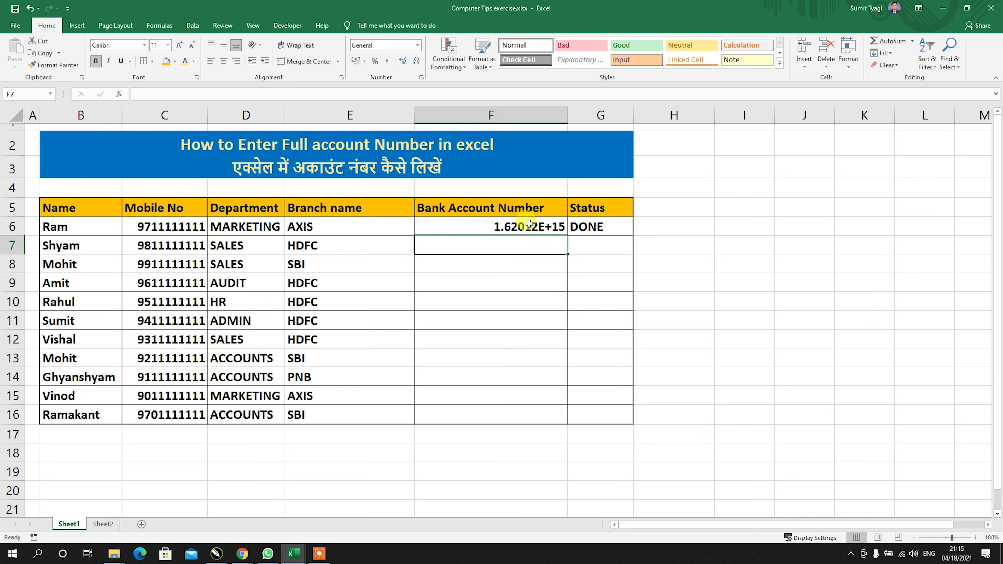
click(561, 246)
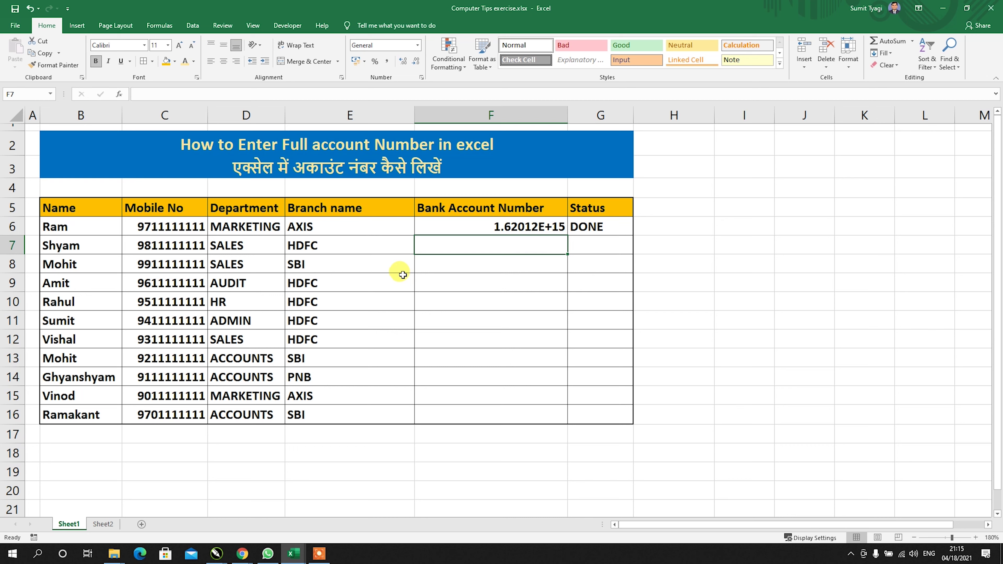
key(Return)
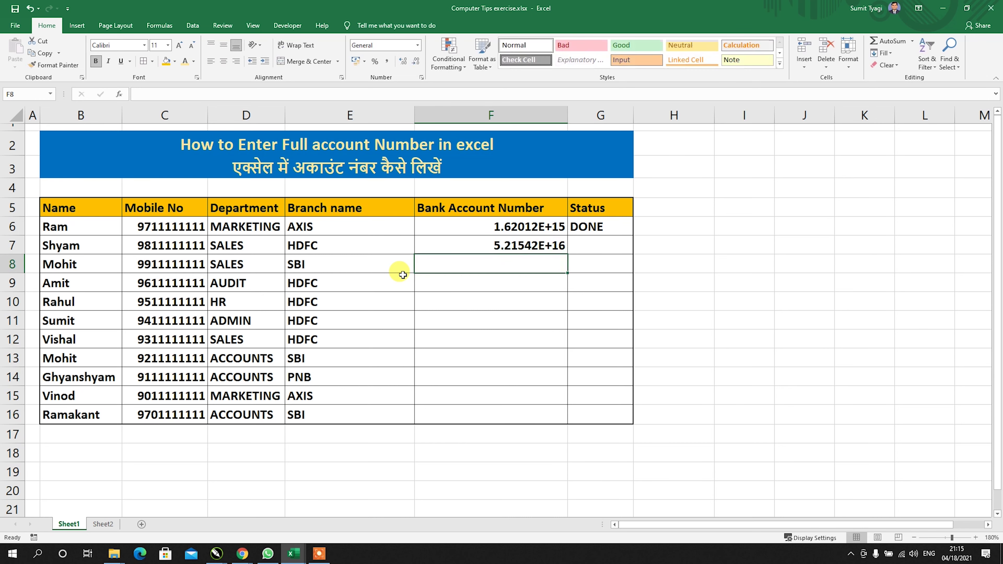
click(552, 244)
click(544, 264)
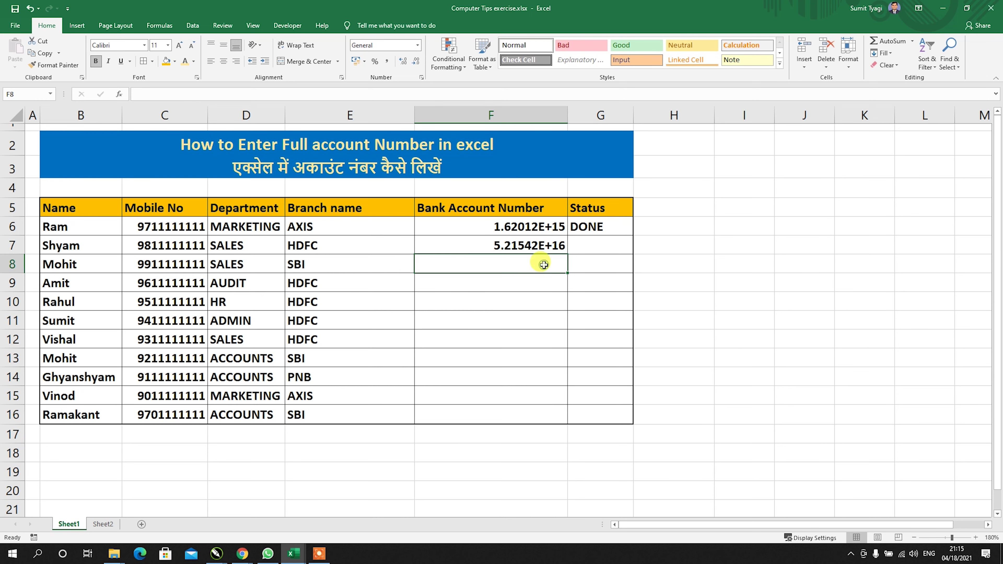
key(Return)
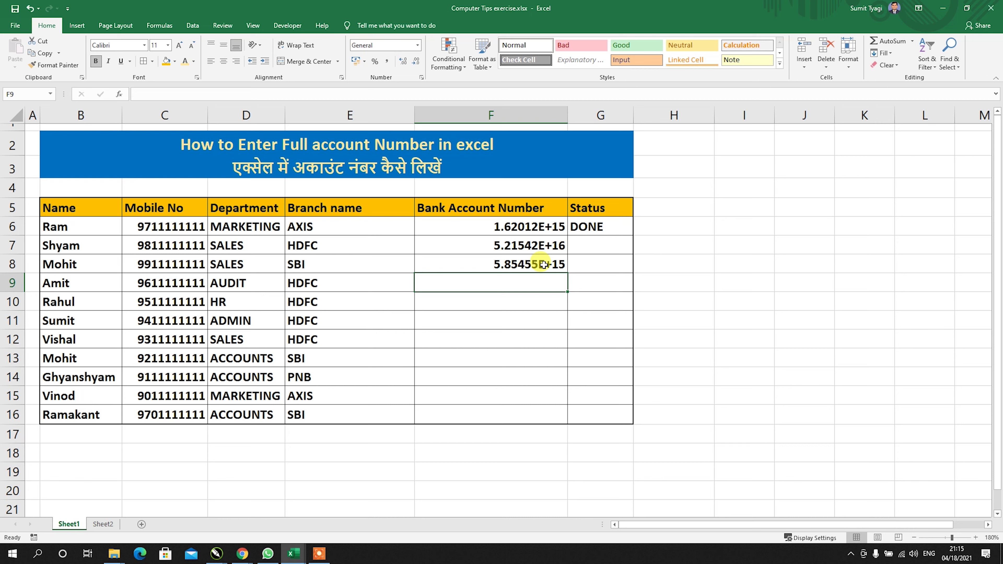
click(532, 226)
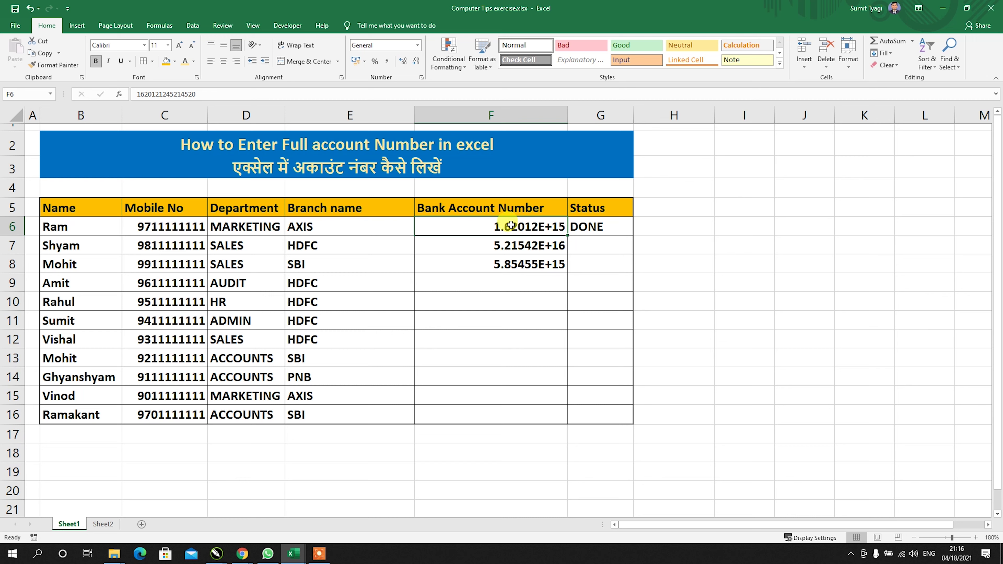
Format the selected account number cells F6:F16 as Number with 0 decimal places.
key(shift+Down)
key(shift+Down)
key(shift+Down)
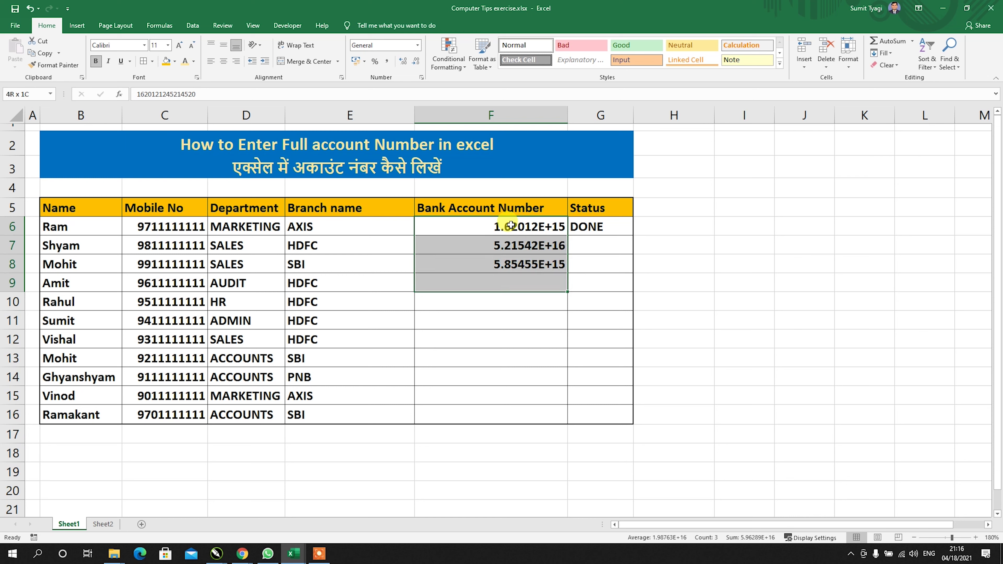
key(shift+Down)
key(shift+Down)
key(shift+Down)
key(shift+Down)
key(shift+Down)
key(shift+Down)
key(shift+Down)
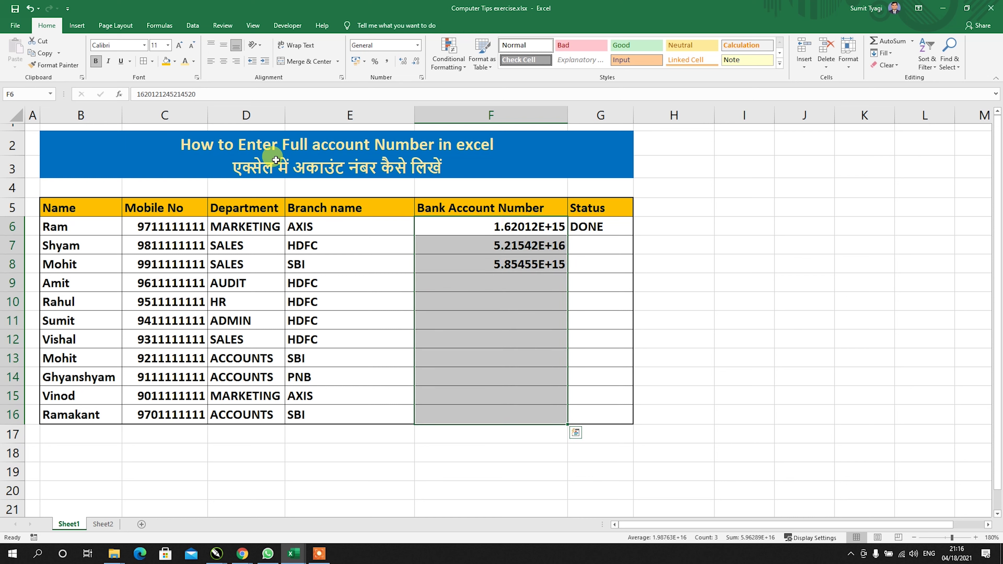
key(ctrl+1)
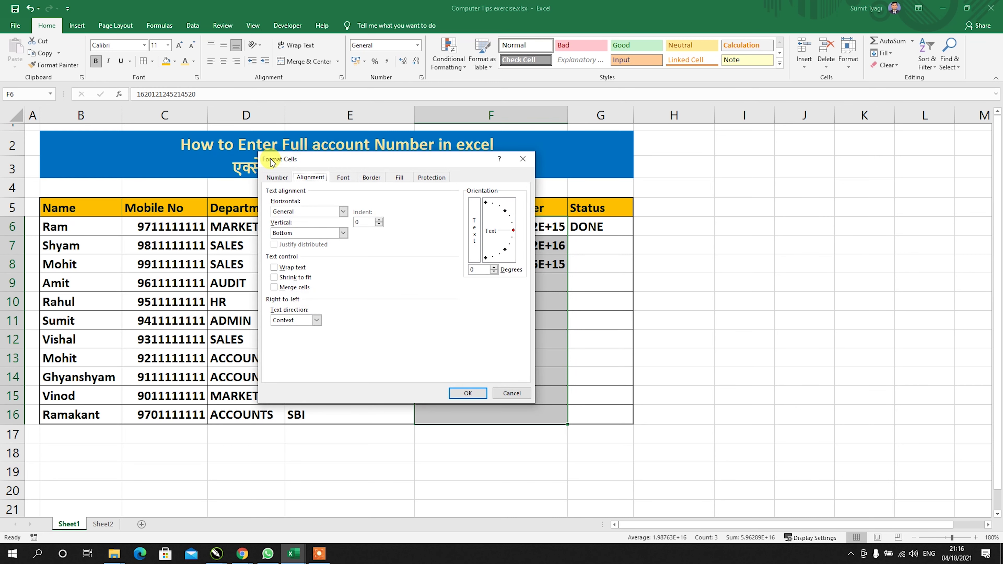
key(Escape)
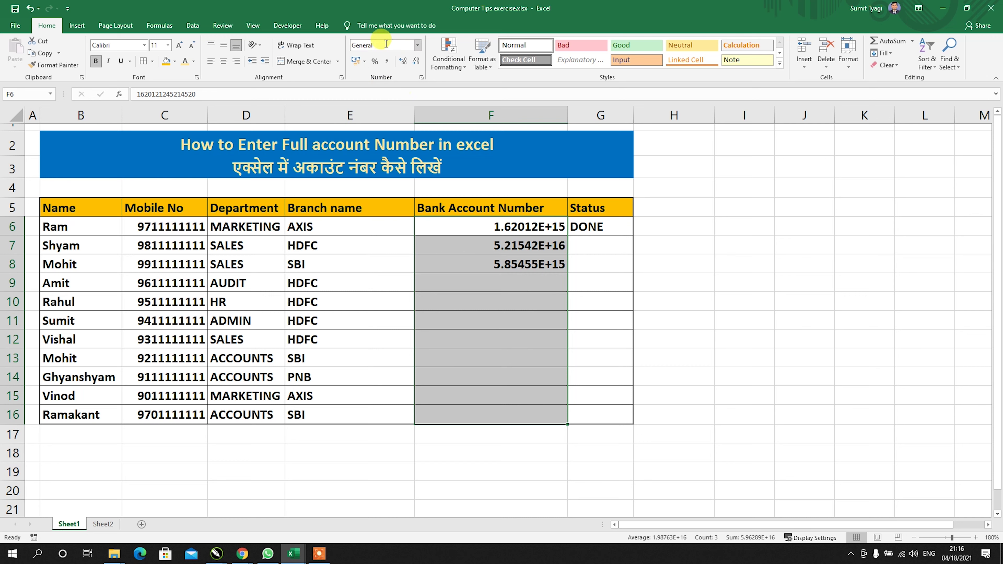
click(422, 78)
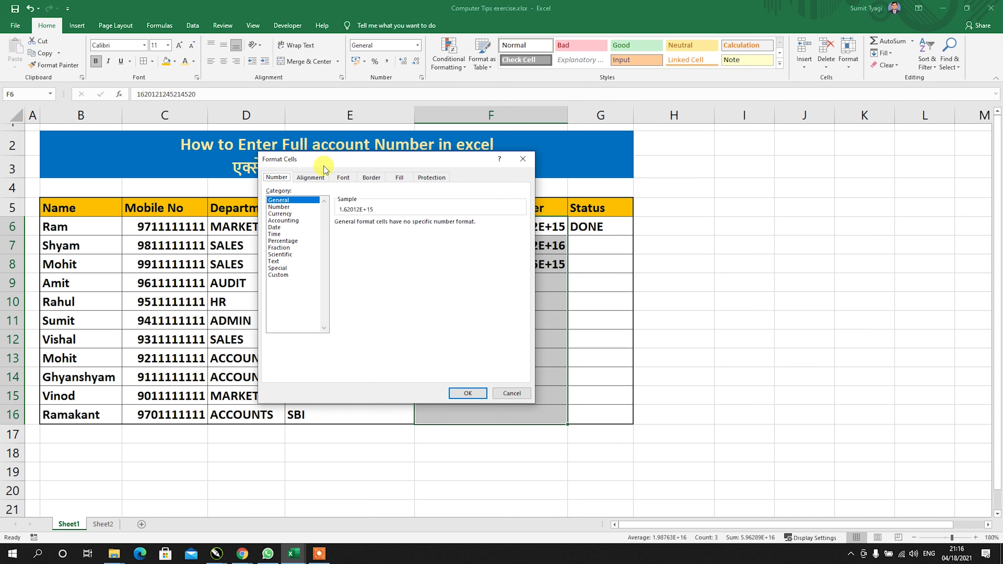
click(278, 207)
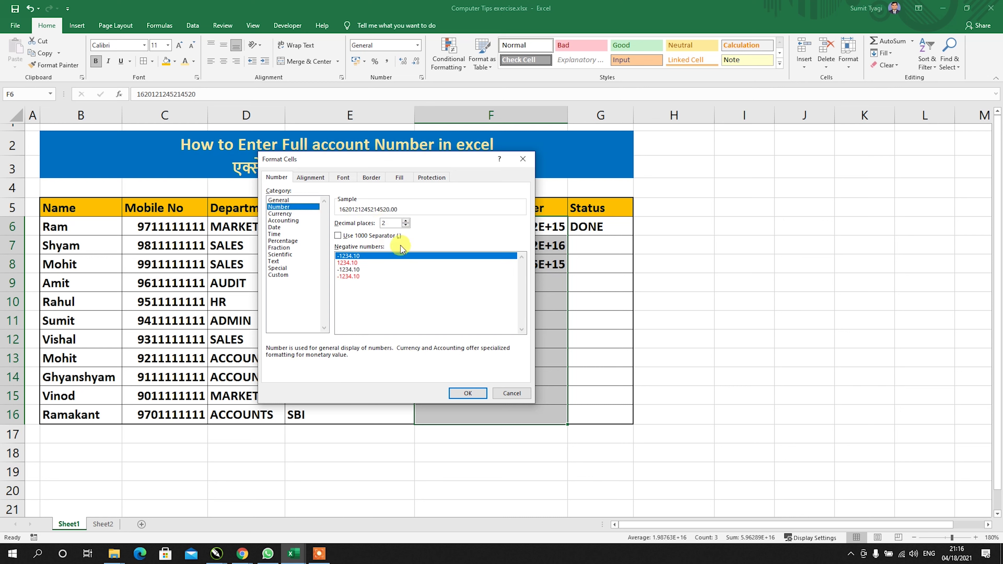
click(405, 225)
click(406, 225)
click(466, 393)
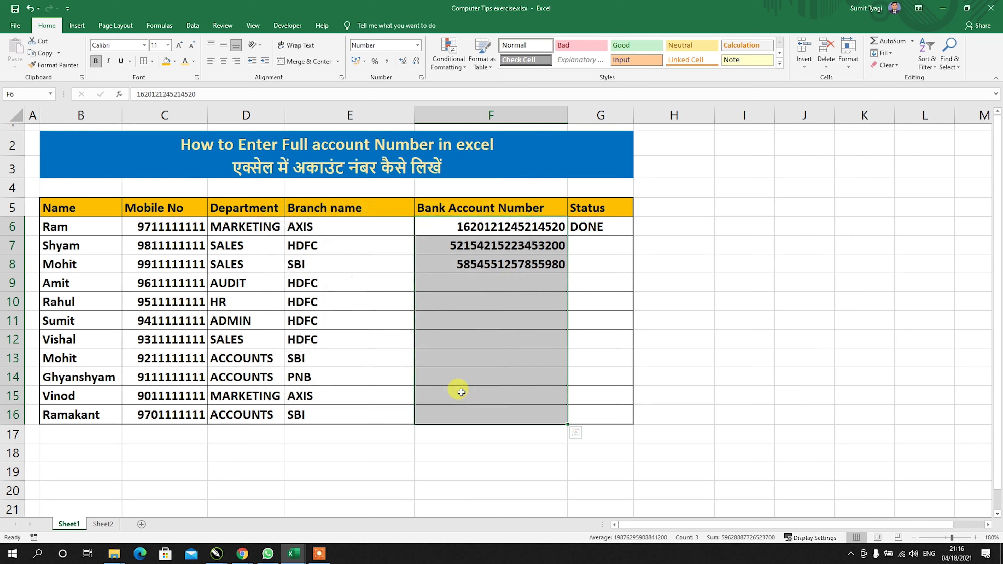
click(476, 276)
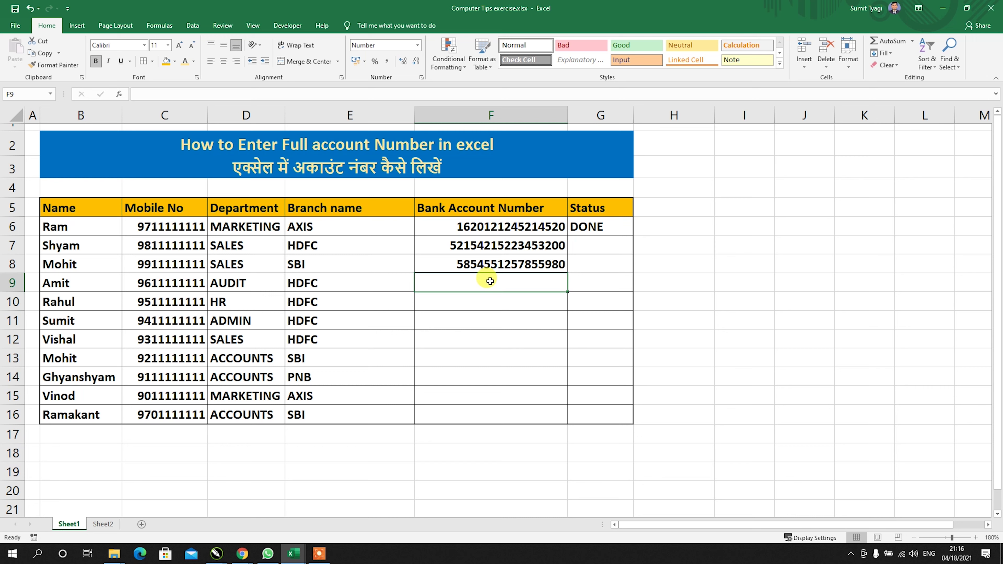
key(Return)
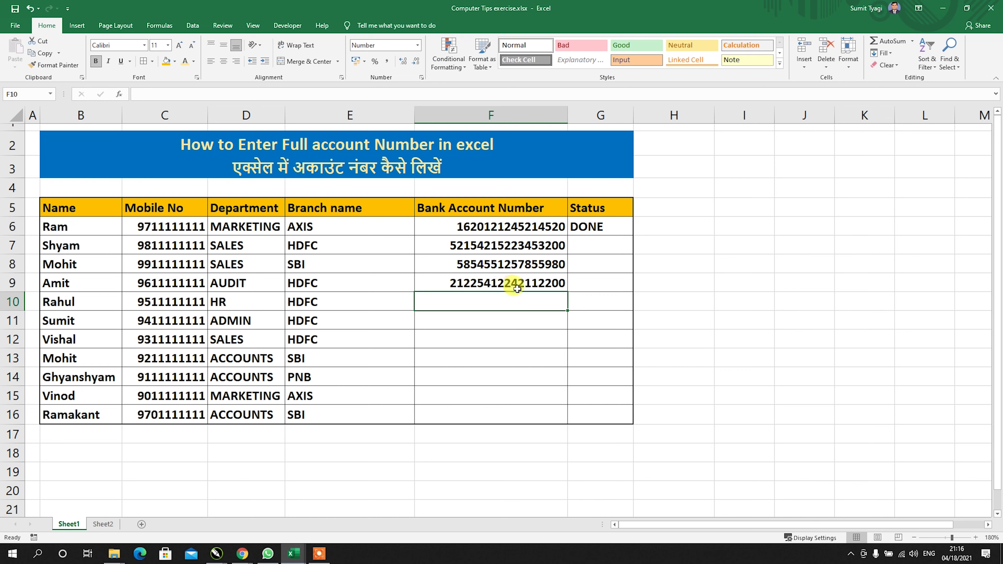
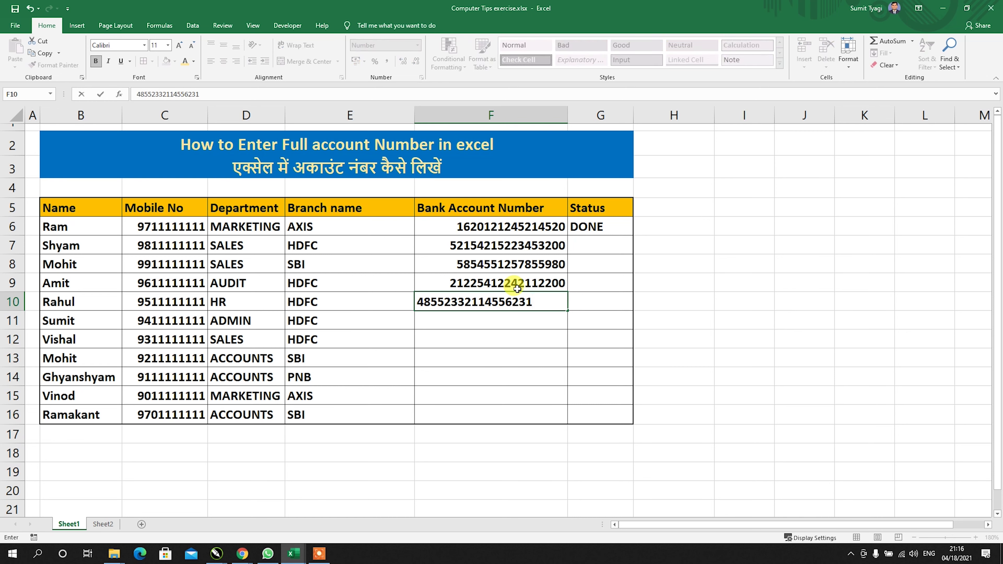
key(Return)
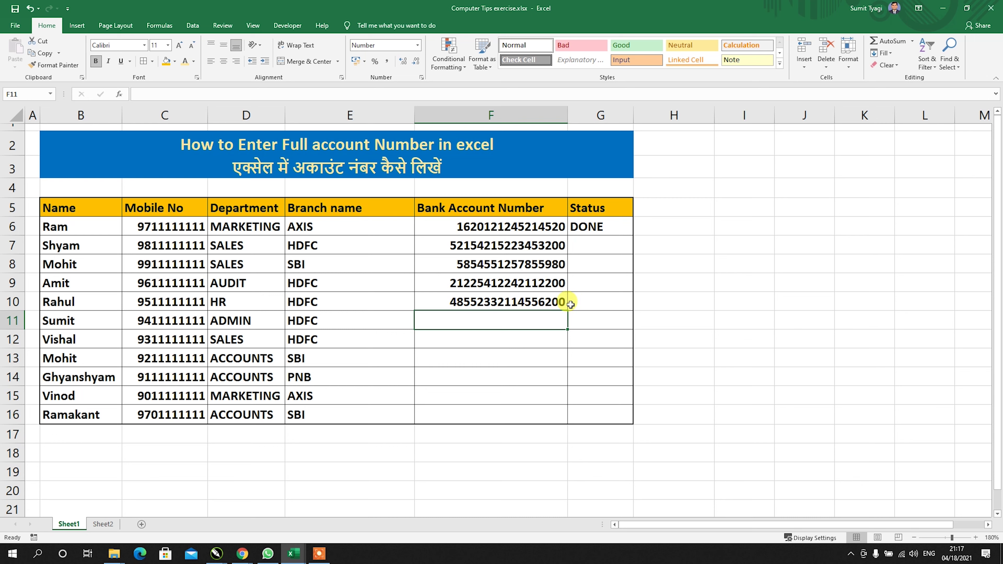
Confirm F10 uses the Number format, closing Format Cells without changes.
click(540, 300)
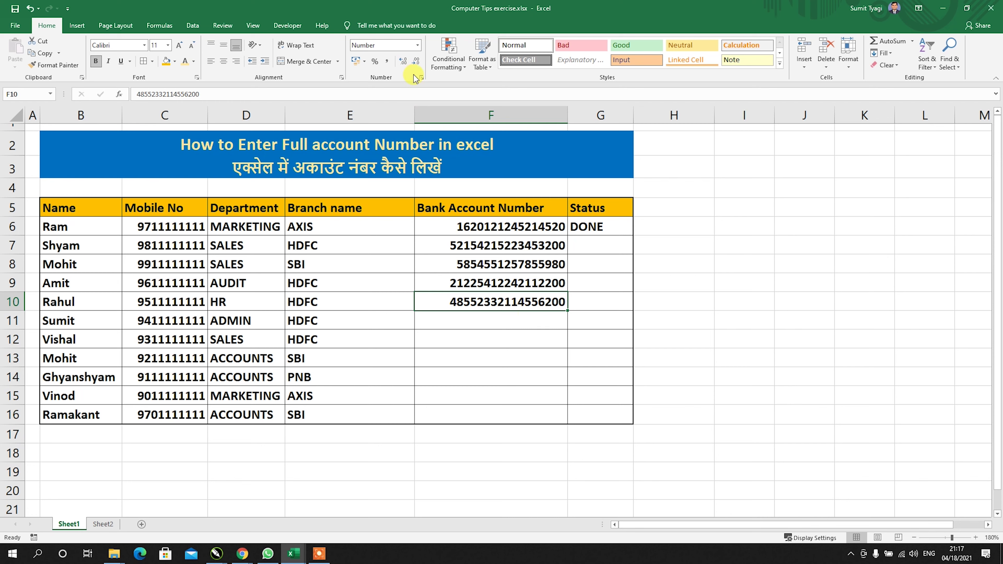
click(421, 78)
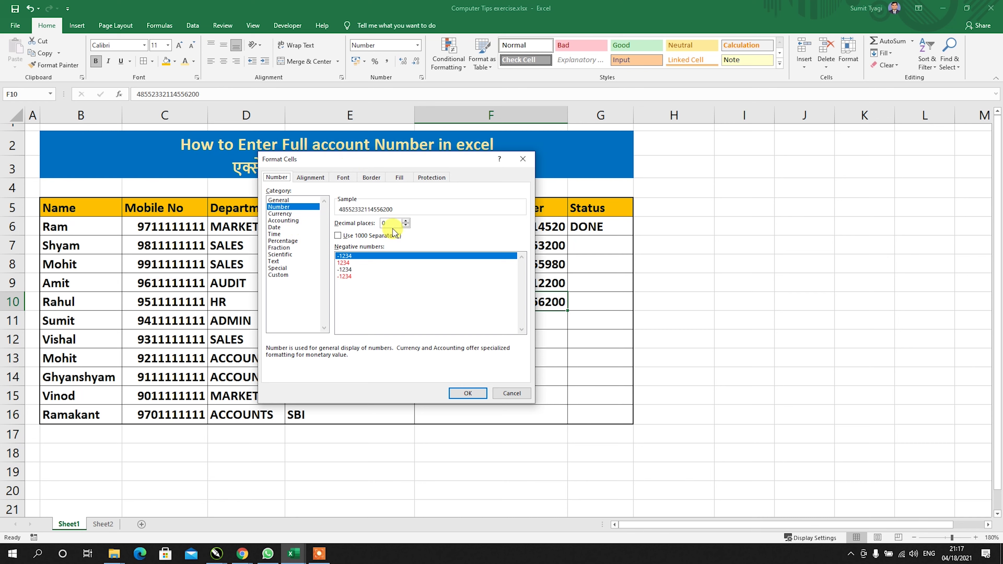
click(520, 395)
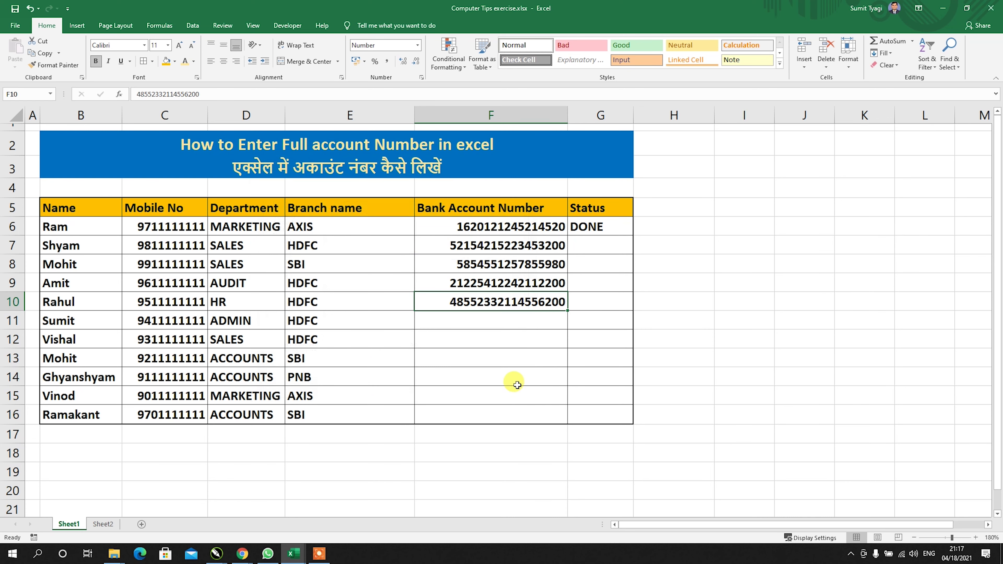
drag(516, 226, 522, 423)
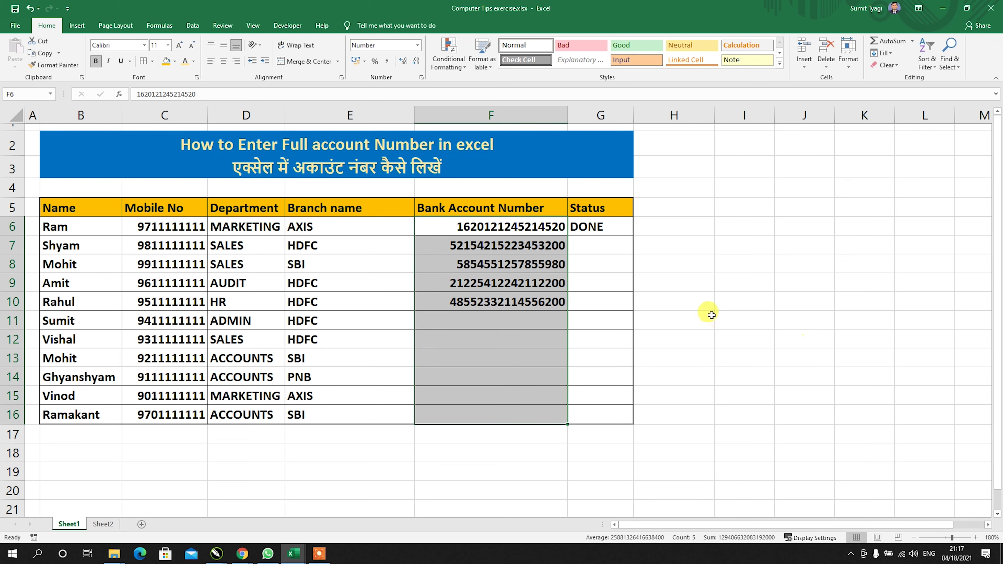
click(705, 290)
key(Return)
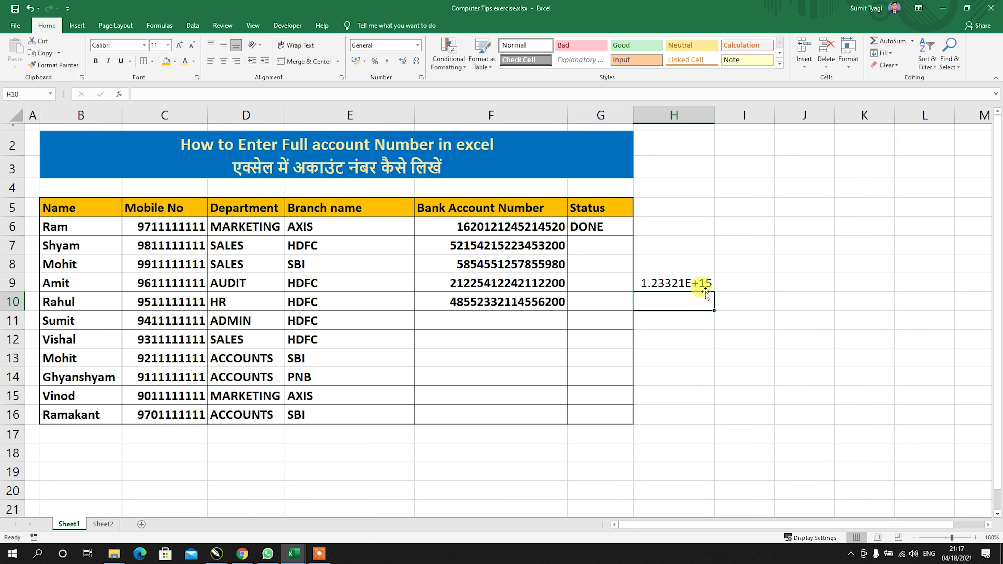
click(696, 279)
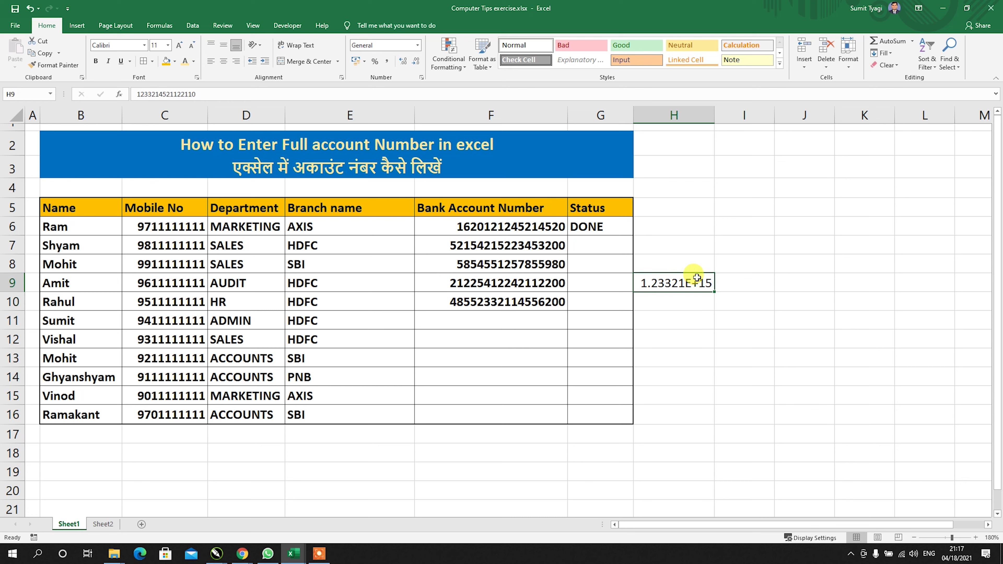
drag(496, 233, 506, 413)
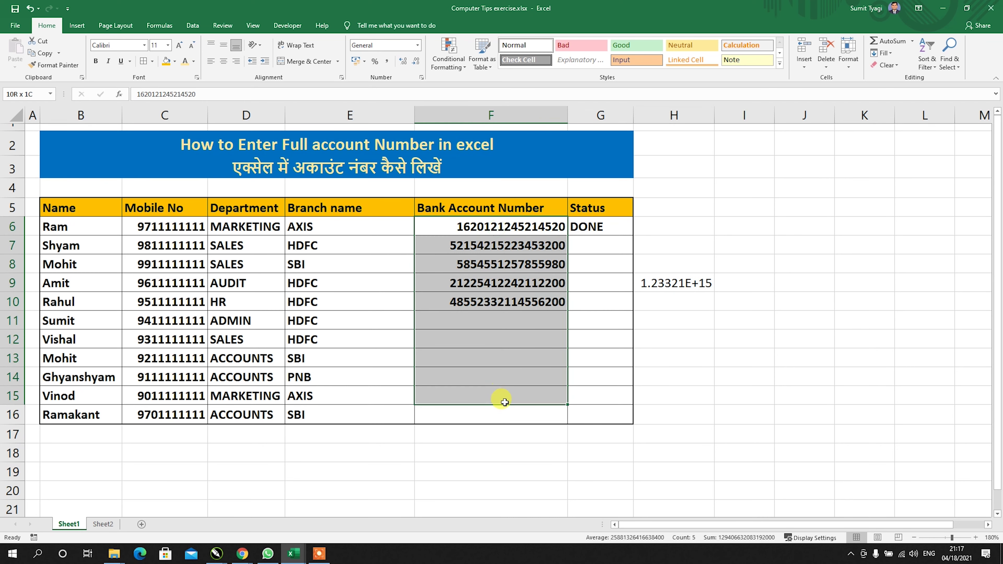
click(683, 285)
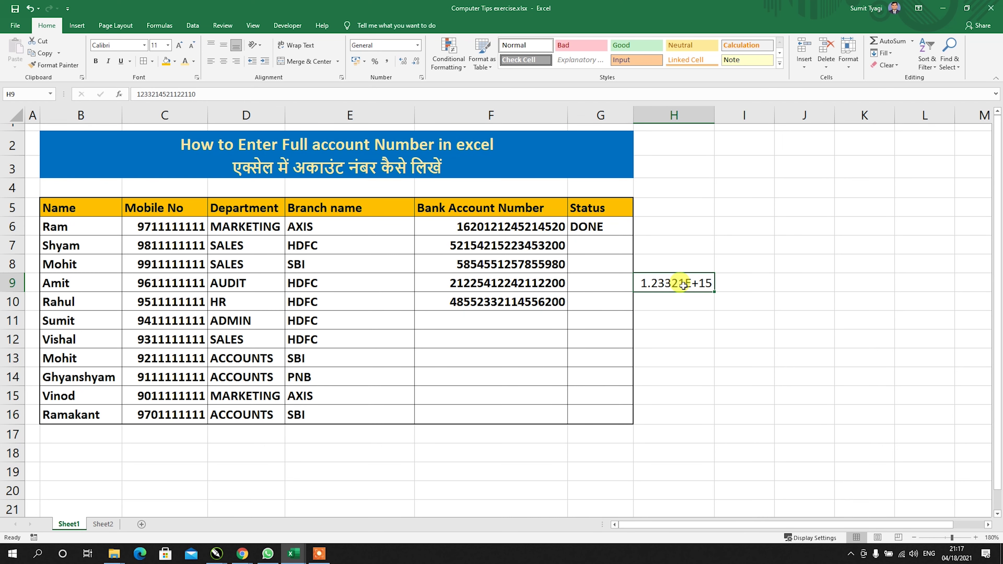
key(ctrl+1)
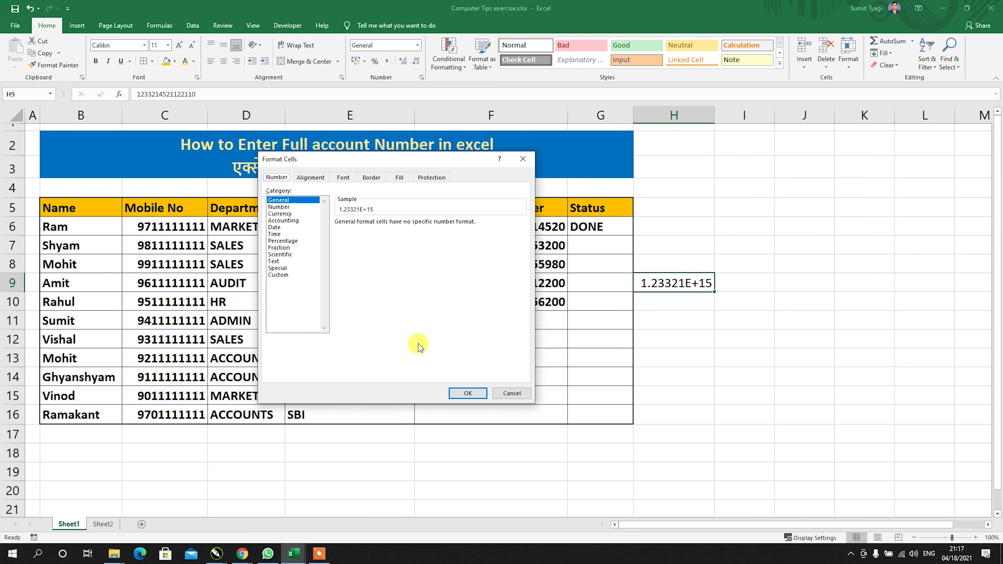
Give H9 the Number format with 0 decimal places.
click(289, 207)
click(405, 226)
click(406, 225)
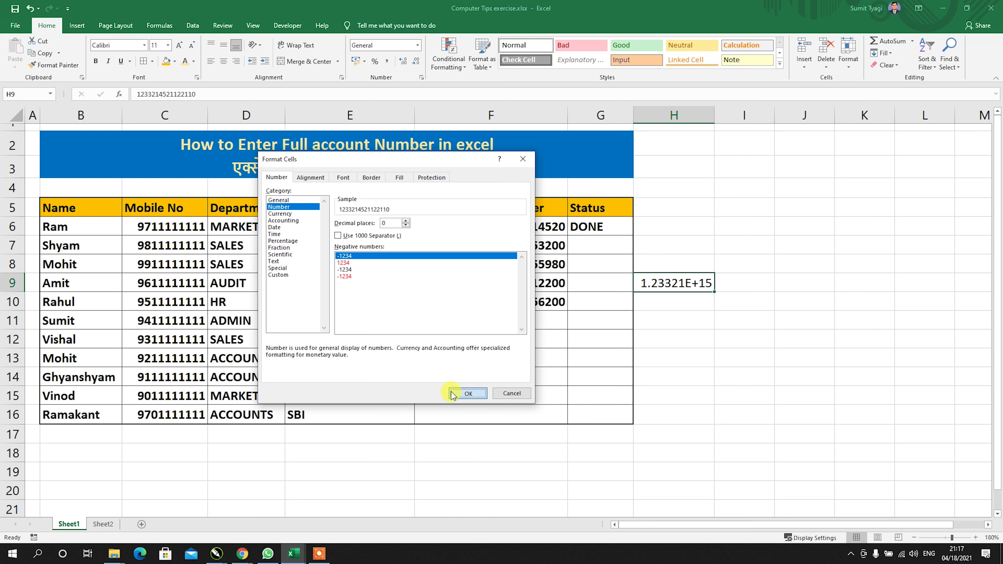
click(460, 393)
click(714, 333)
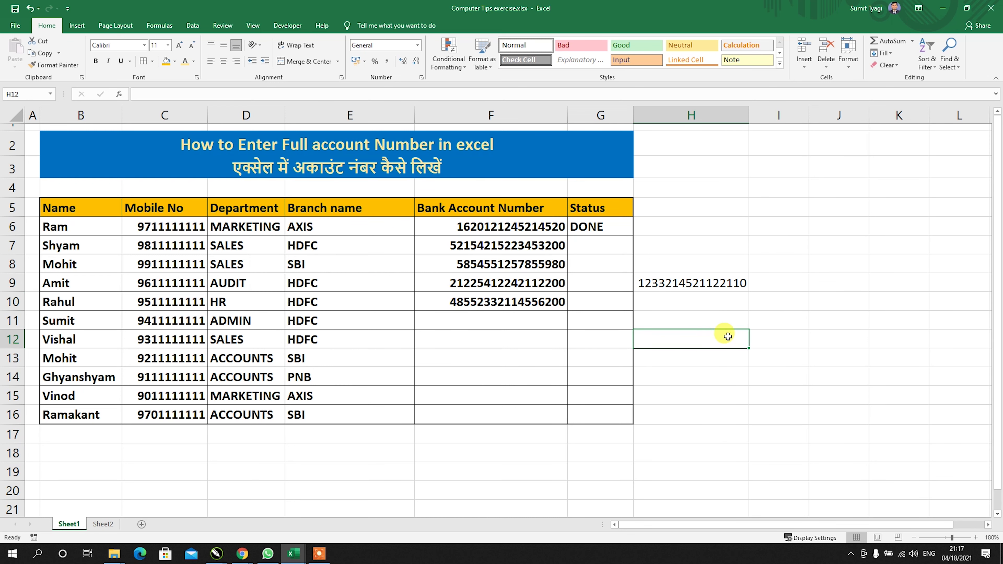